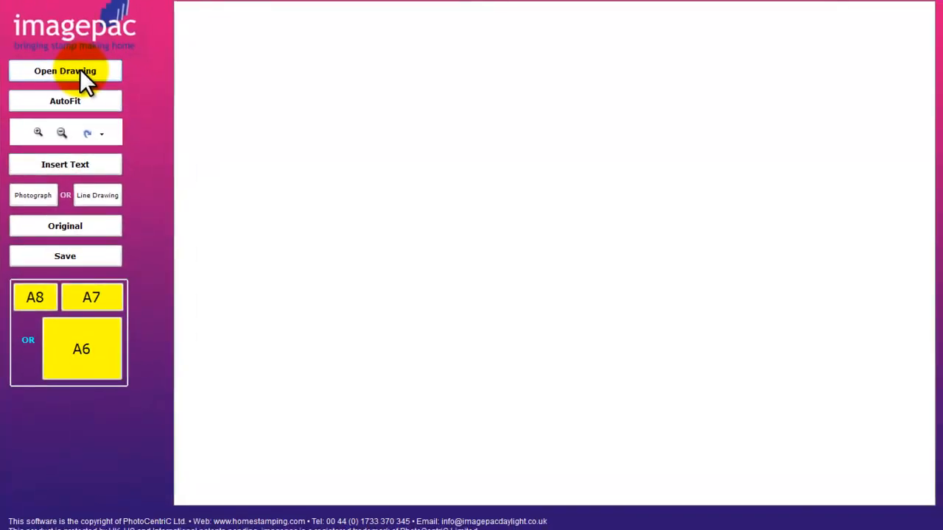
Step: Open the image anime3.jpg from the Stampmaker Day folder
{"action": "left_click", "coordinate": [248, 178]}
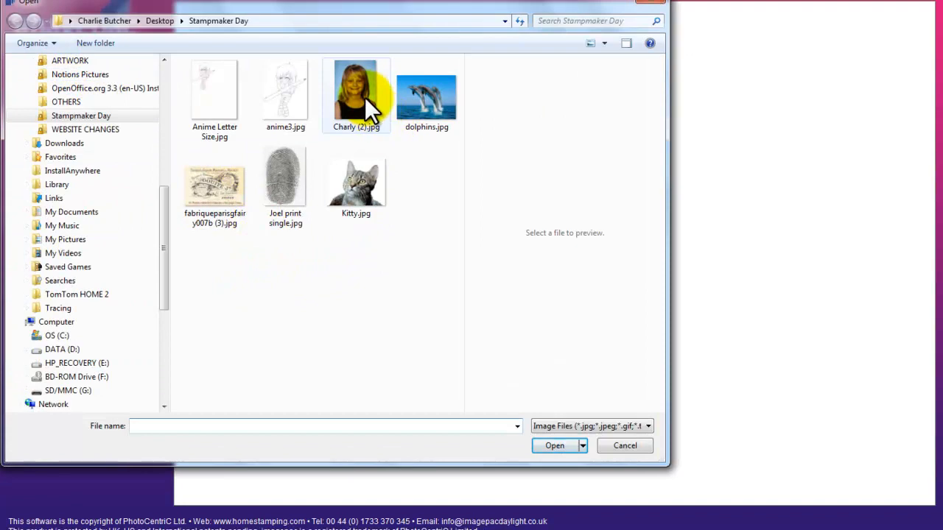
{"action": "left_click", "coordinate": [278, 93]}
{"action": "double_click", "coordinate": [278, 93]}
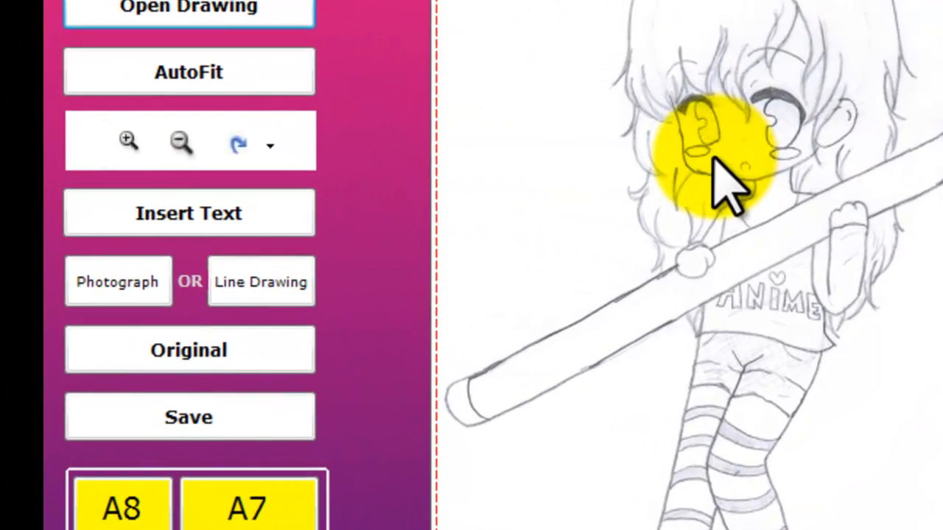
Step: Convert the anime drawing with the Line Drawing option
{"action": "left_click", "coordinate": [141, 291]}
{"action": "left_click", "coordinate": [242, 285]}
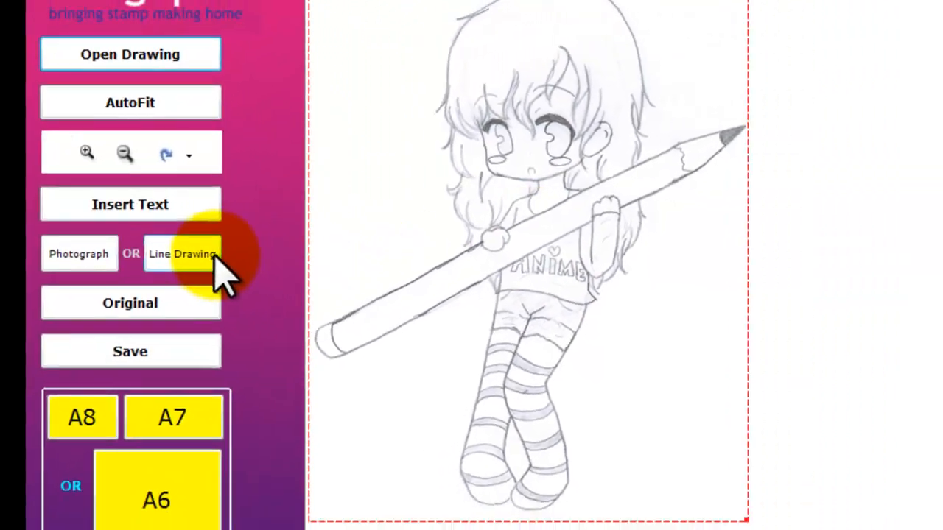
{"action": "left_click", "coordinate": [193, 255]}
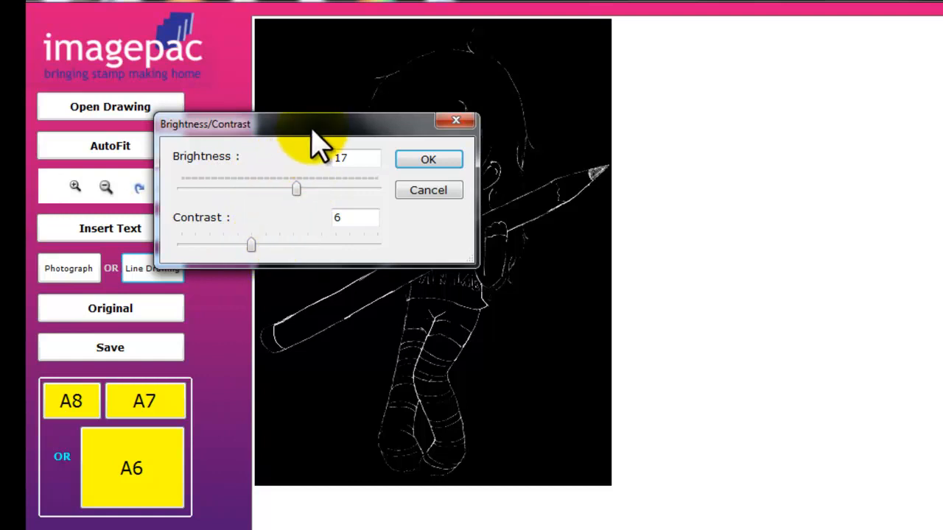
Step: Set the line drawing's brightness to 70 and contrast to 10, and apply the adjustment
{"action": "left_click_drag", "start_coordinate": [322, 128], "coordinate": [796, 87]}
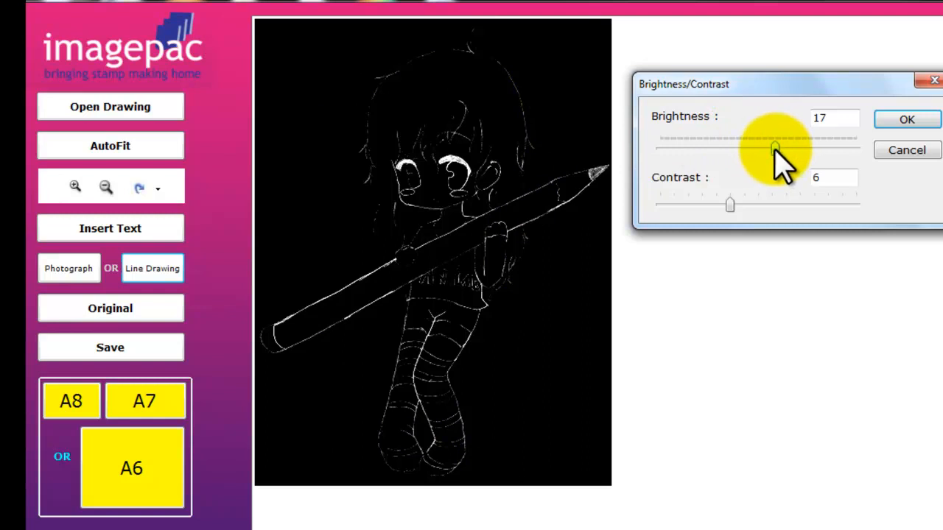
{"action": "left_click_drag", "start_coordinate": [775, 147], "coordinate": [814, 148]}
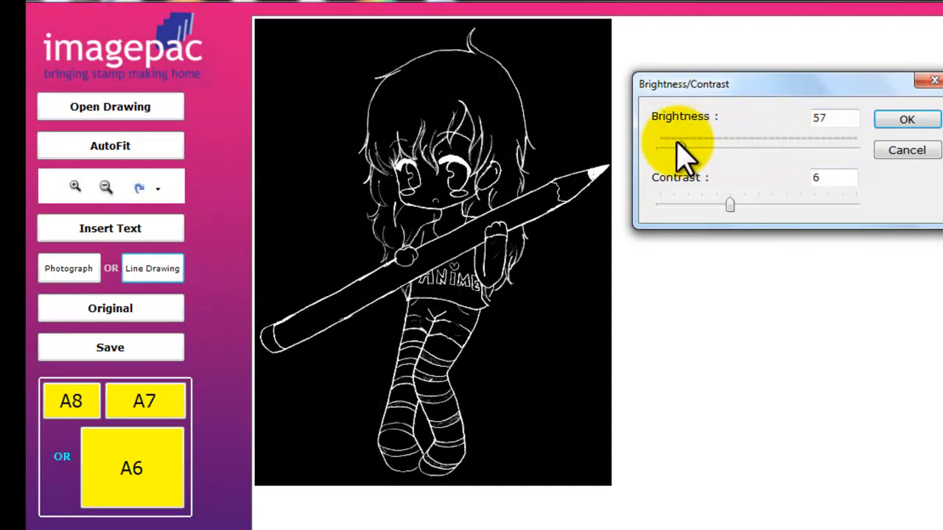
{"action": "mouse_move", "coordinate": [676, 142]}
{"action": "left_mouse_down"}
{"action": "mouse_move", "coordinate": [649, 142]}
{"action": "mouse_move", "coordinate": [825, 144]}
{"action": "left_mouse_up"}
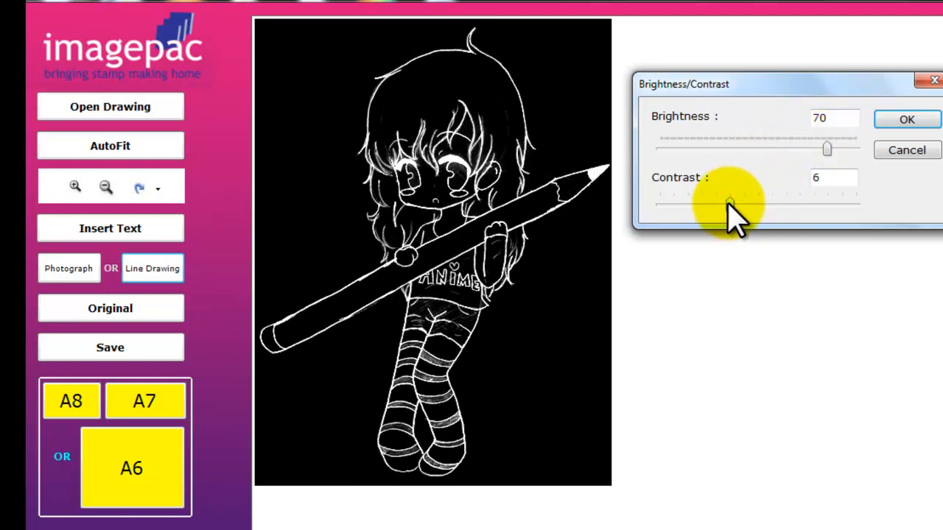
{"action": "left_click_drag", "start_coordinate": [728, 202], "coordinate": [782, 204]}
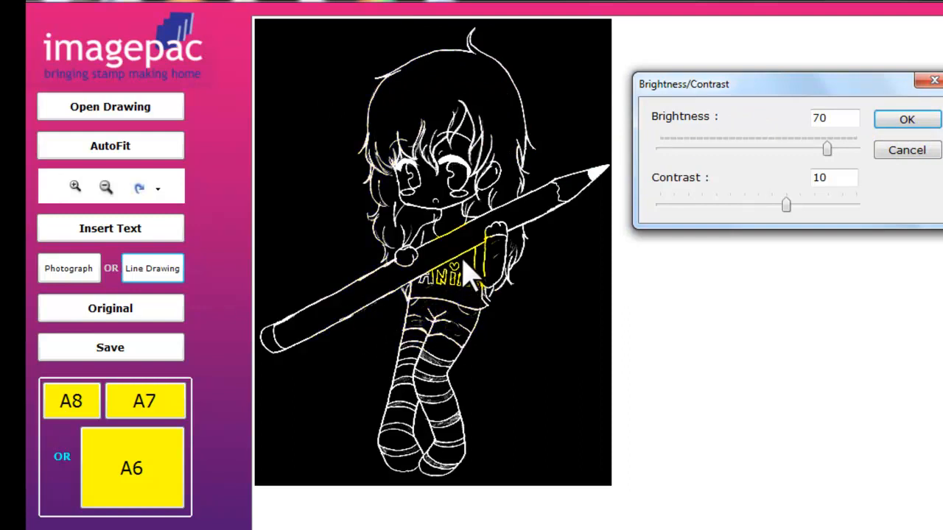
{"action": "left_click", "coordinate": [913, 121]}
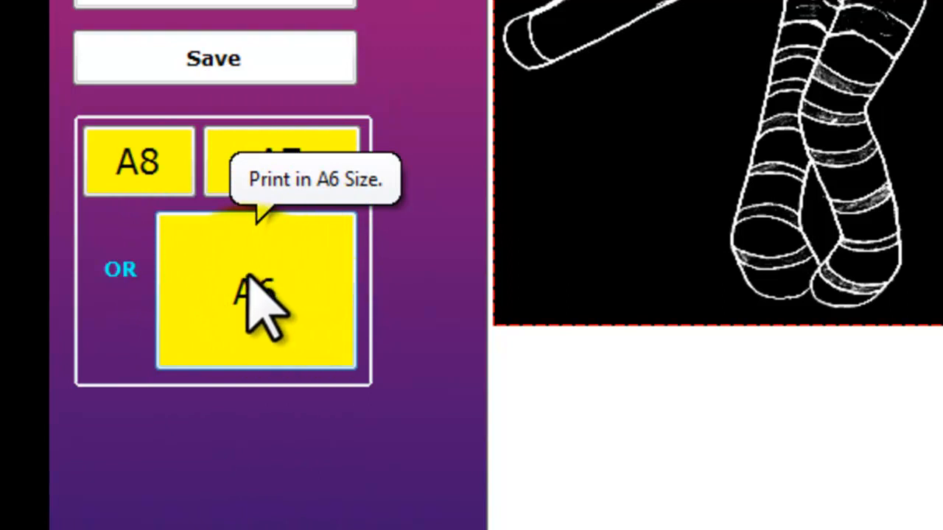
Step: Preview the upright drawing at A8 print size, and close the preview without printing
{"action": "left_click", "coordinate": [136, 151]}
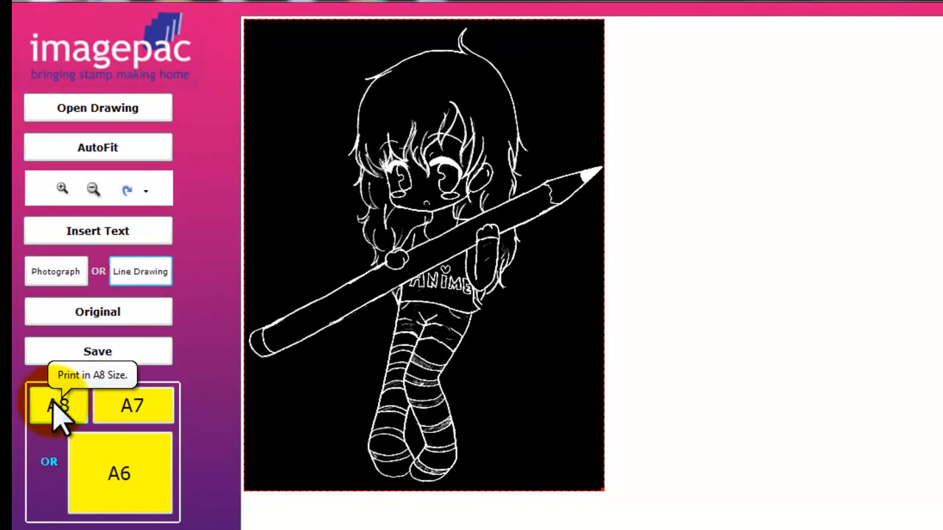
{"action": "left_click", "coordinate": [54, 405]}
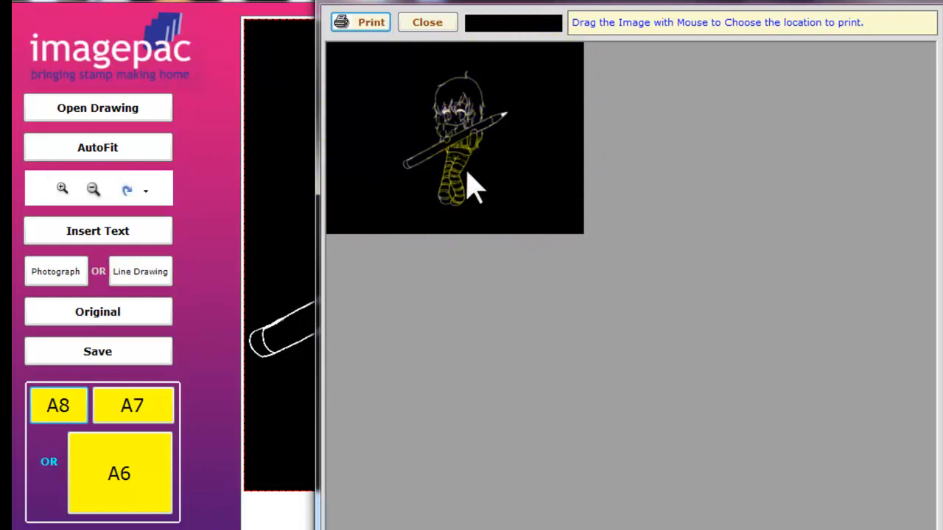
{"action": "left_click", "coordinate": [439, 31]}
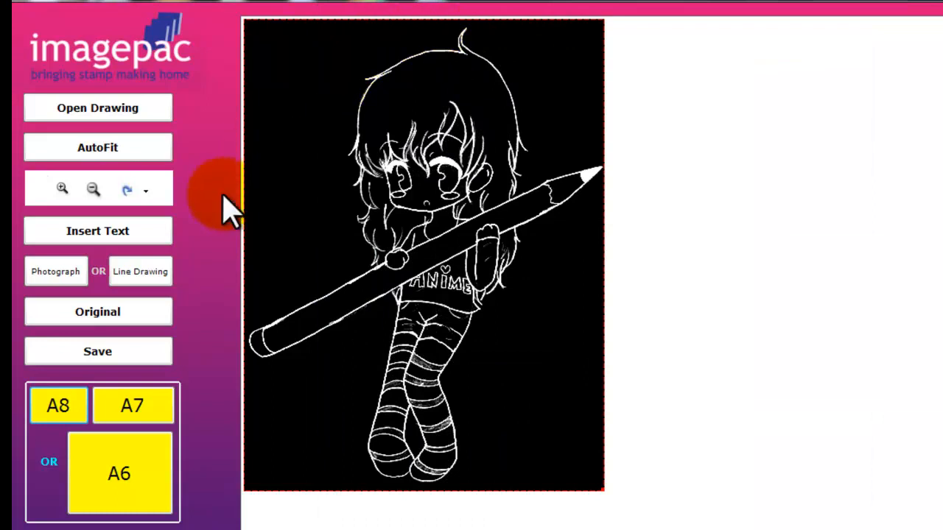
Step: Try the drawing rotated 90° in the A8 print preview, and restore its upright orientation with a 270° rotation
{"action": "left_click", "coordinate": [146, 194]}
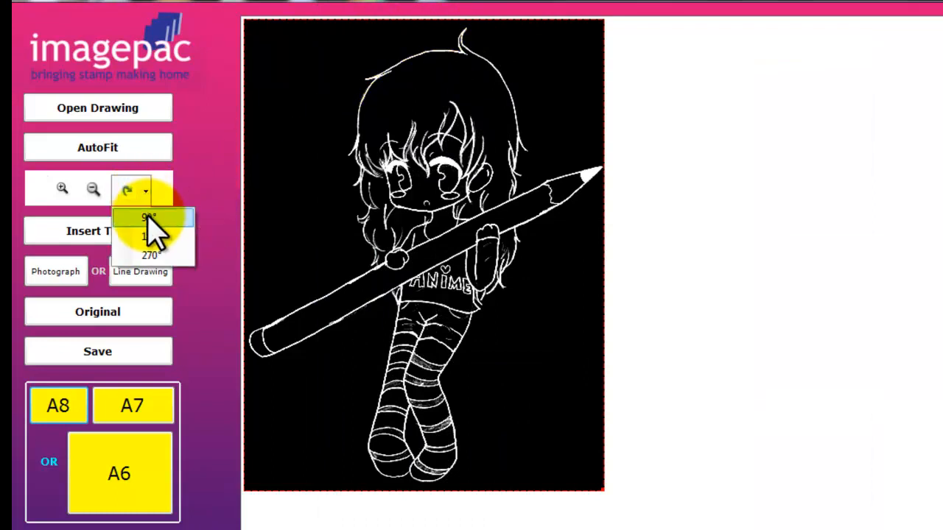
{"action": "left_click", "coordinate": [147, 216]}
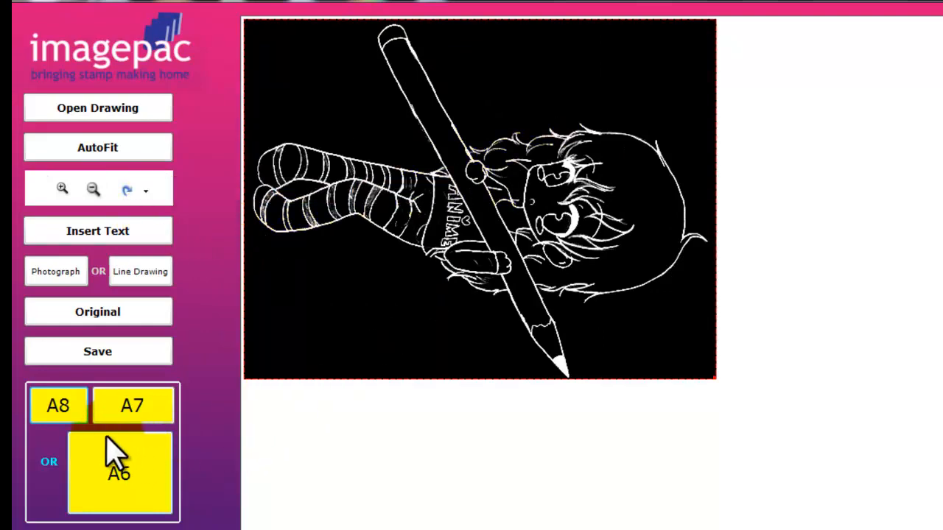
{"action": "left_click", "coordinate": [59, 409]}
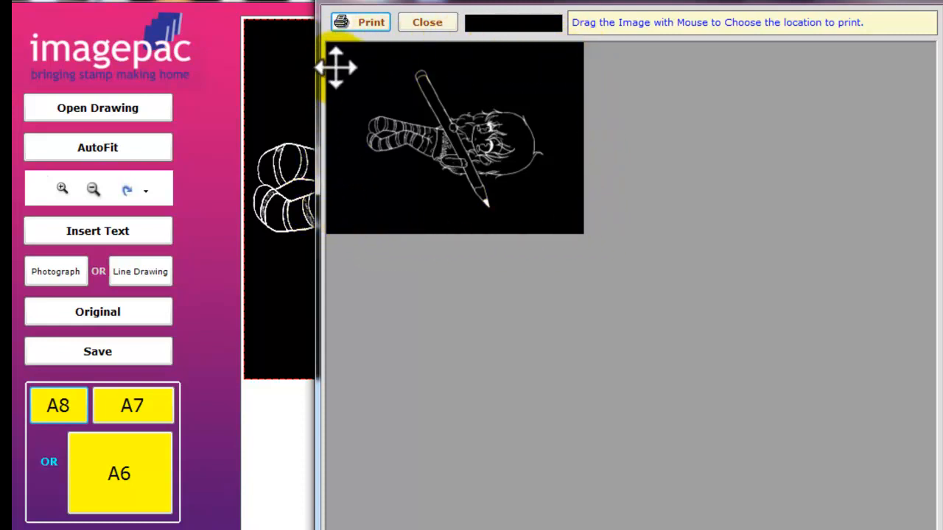
{"action": "left_click", "coordinate": [415, 28]}
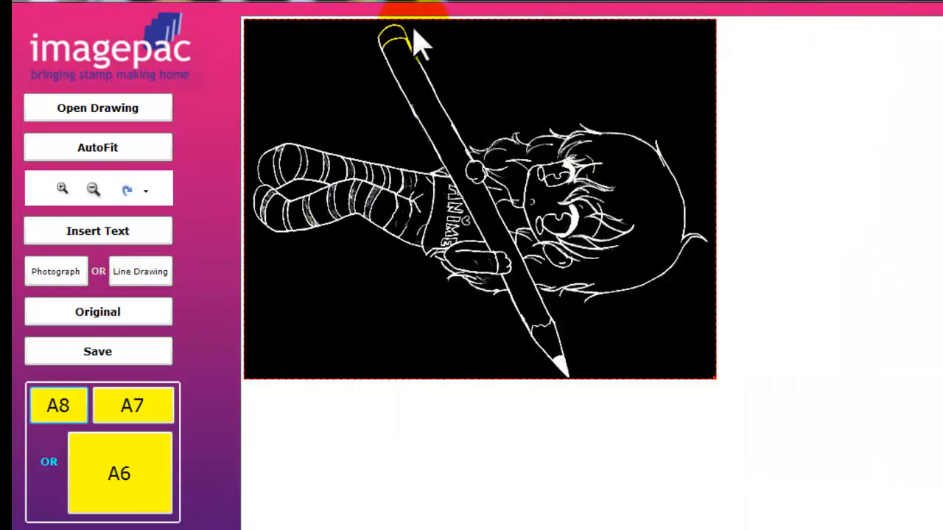
{"action": "left_click", "coordinate": [145, 193]}
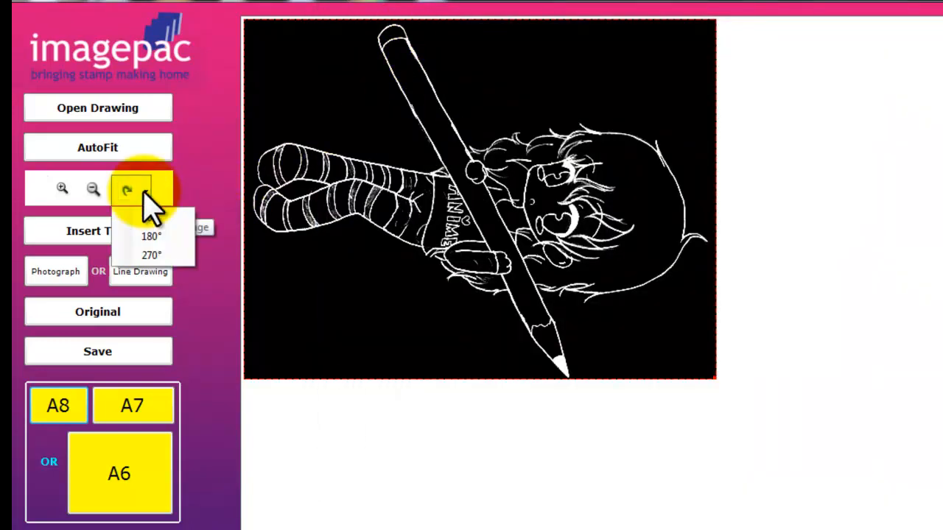
{"action": "left_click", "coordinate": [152, 256]}
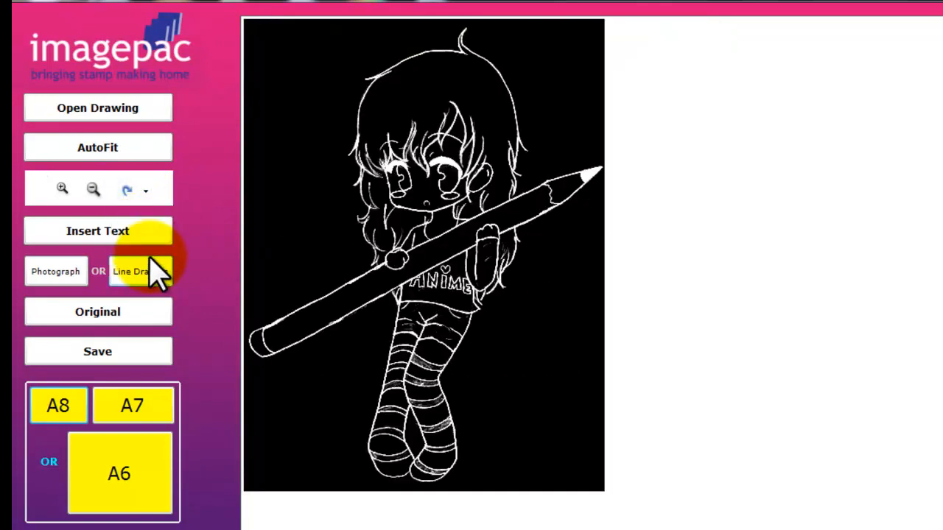
Step: Check the A8 print layout of the drawing turned 90° once more, and rotate it 270° back to upright
{"action": "left_click", "coordinate": [148, 193]}
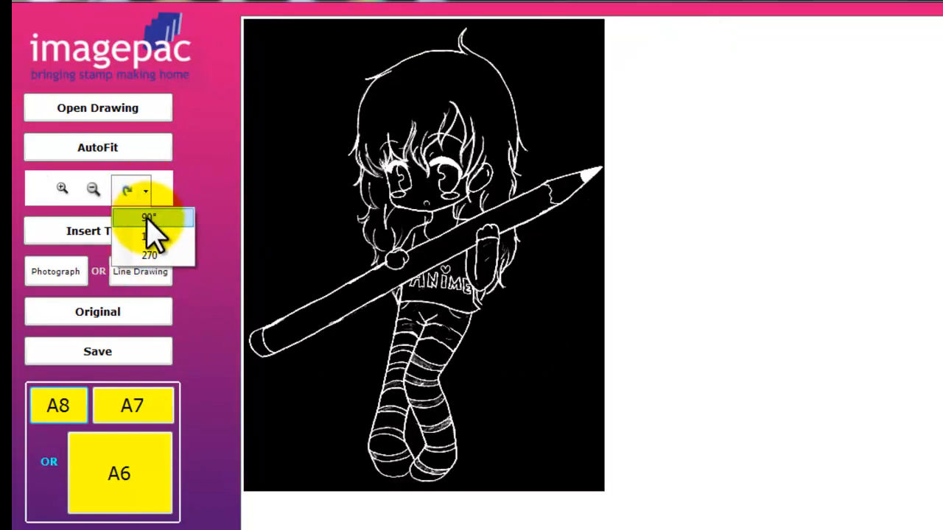
{"action": "left_click", "coordinate": [149, 218]}
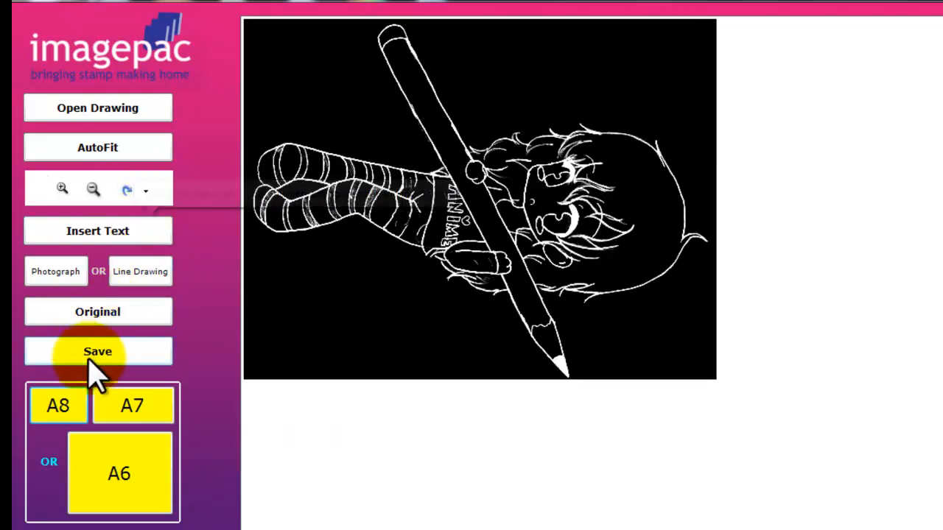
{"action": "left_click", "coordinate": [65, 411]}
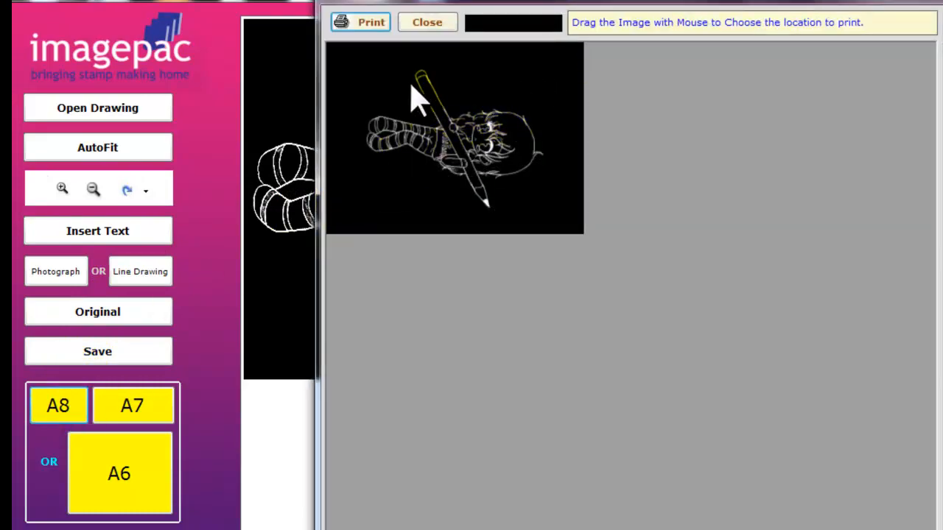
{"action": "left_click", "coordinate": [428, 23]}
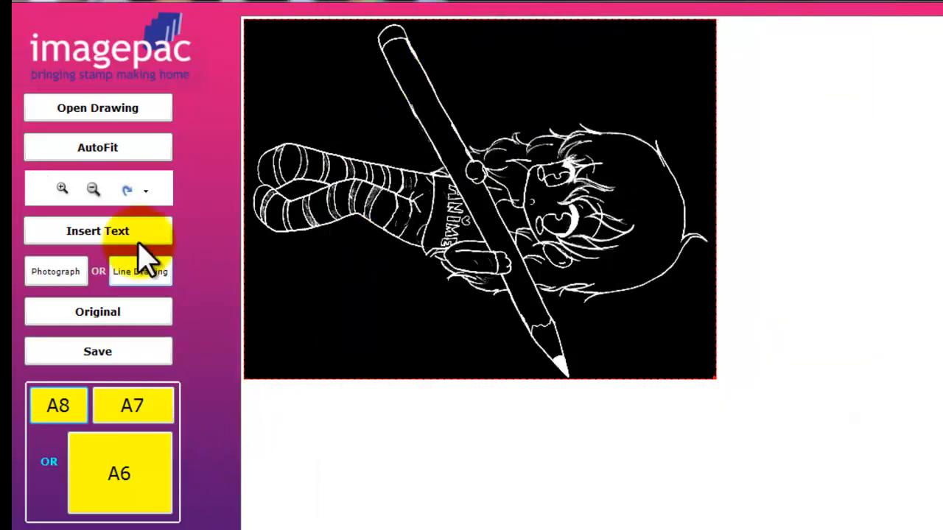
{"action": "left_click", "coordinate": [160, 198]}
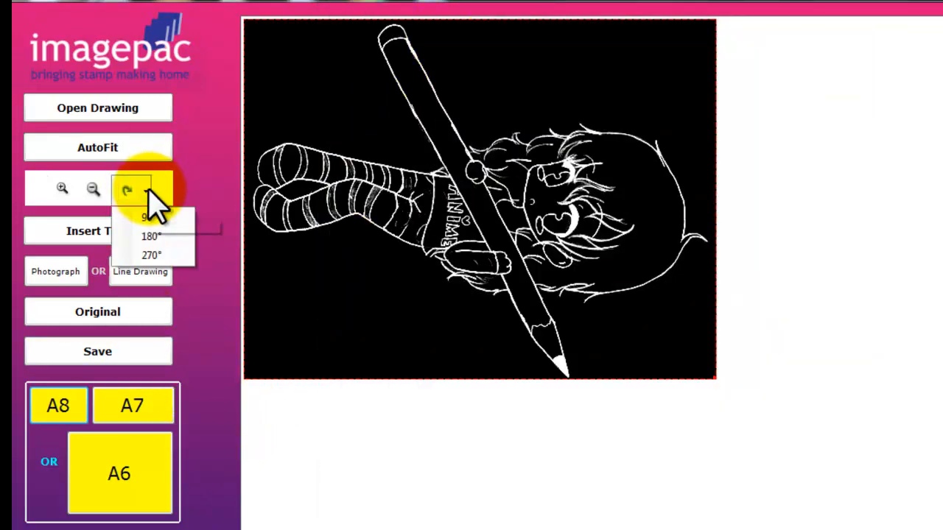
{"action": "left_click", "coordinate": [151, 244]}
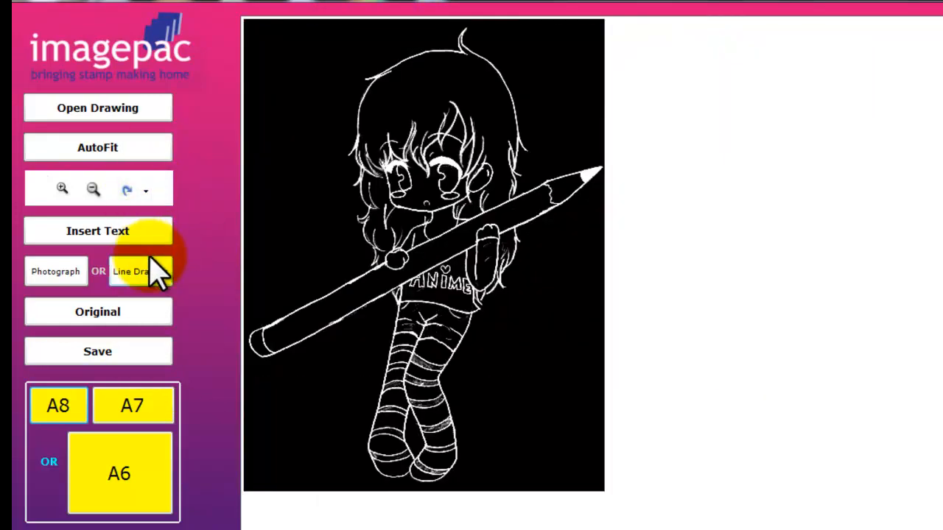
Step: Start printing the upright drawing at A7 size, with HP Deskjet 1000 J110 series (Copy 1) as the printer
{"action": "left_click", "coordinate": [145, 409]}
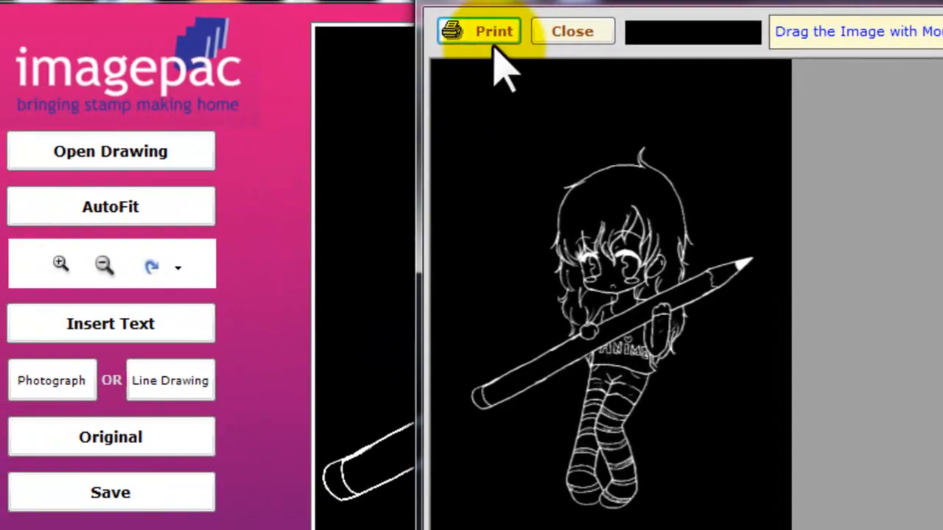
{"action": "left_click", "coordinate": [279, 37]}
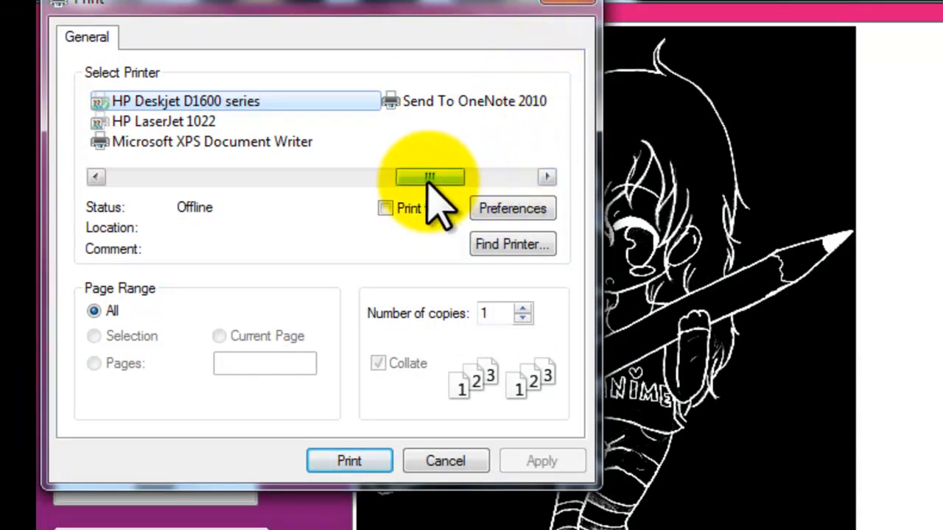
{"action": "left_click_drag", "start_coordinate": [429, 179], "coordinate": [347, 183]}
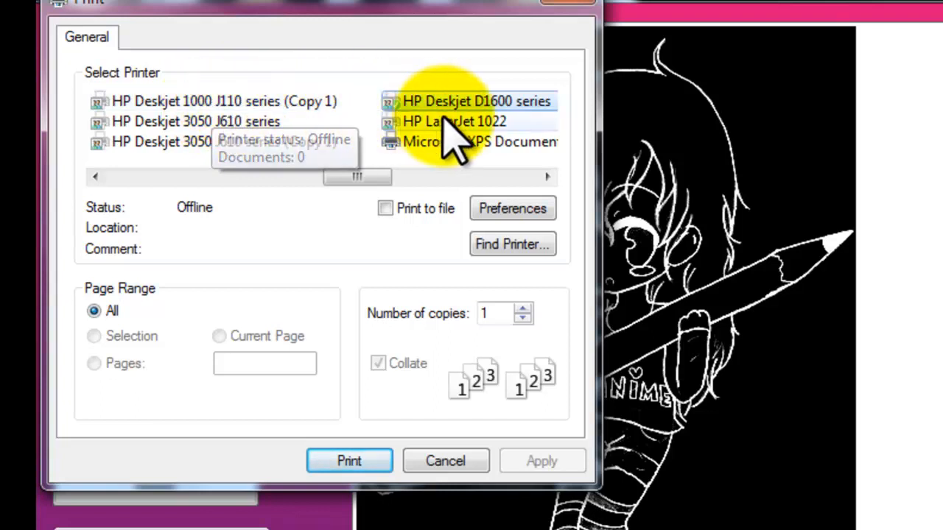
{"action": "left_click", "coordinate": [317, 101]}
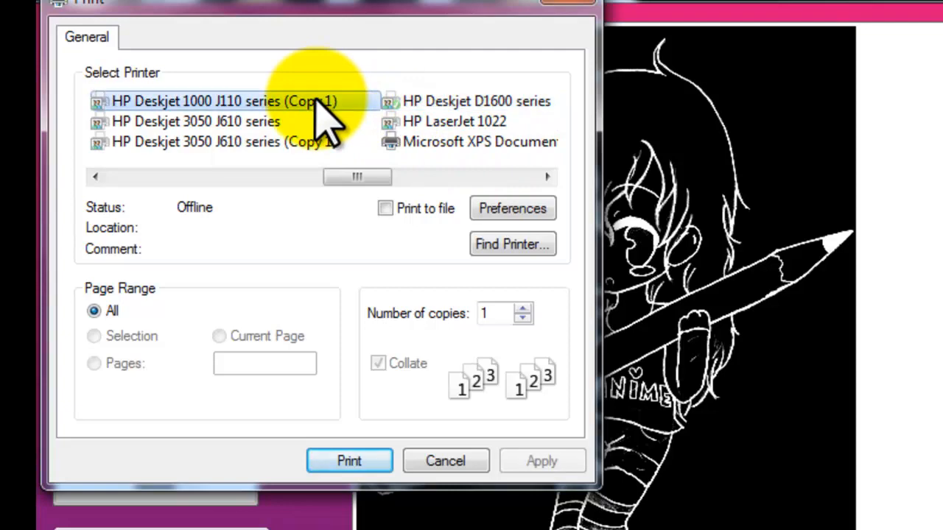
Step: Set the printer's media to Specialty Paper, Best Quality, and confirm the printing preferences
{"action": "left_click", "coordinate": [489, 214]}
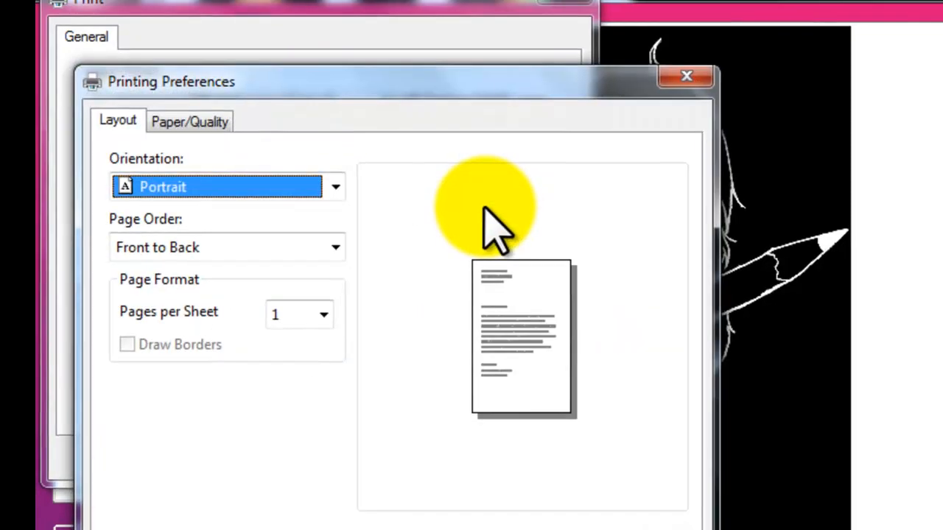
{"action": "left_click", "coordinate": [163, 110]}
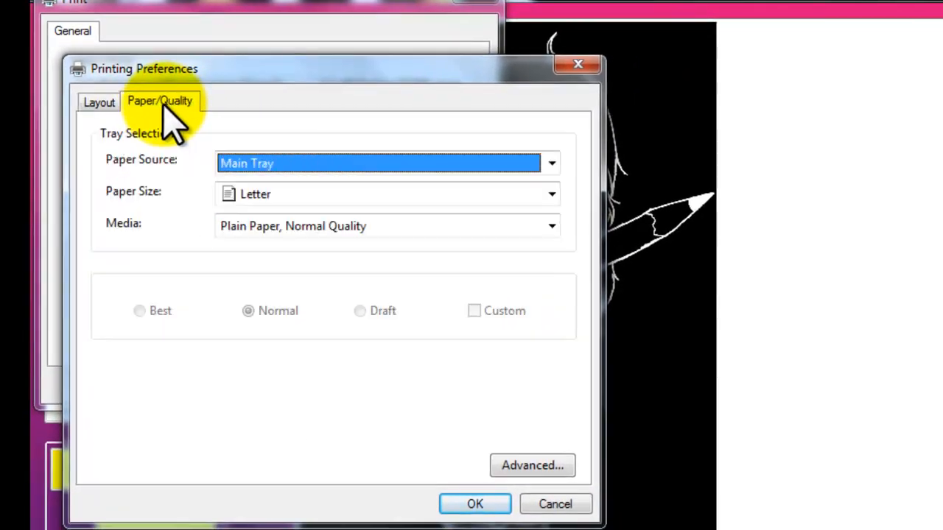
{"action": "left_click", "coordinate": [551, 226]}
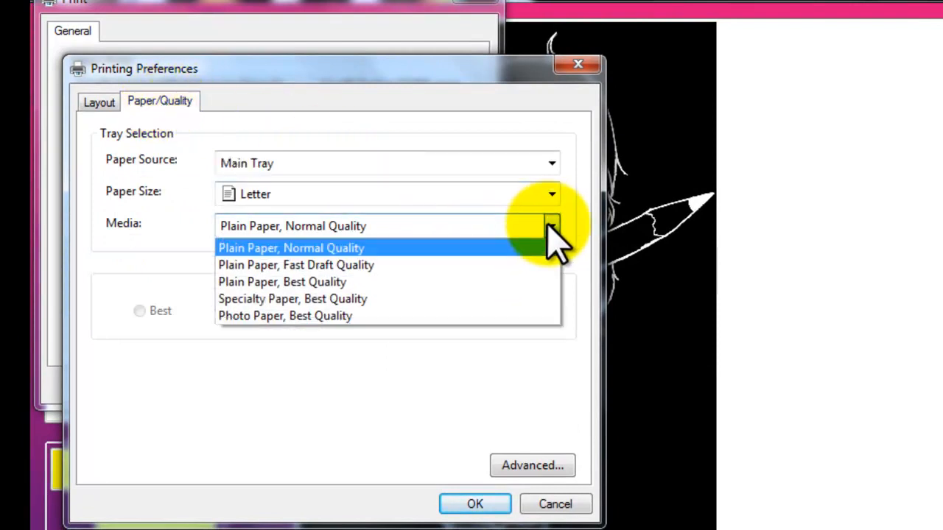
{"action": "left_click", "coordinate": [514, 299]}
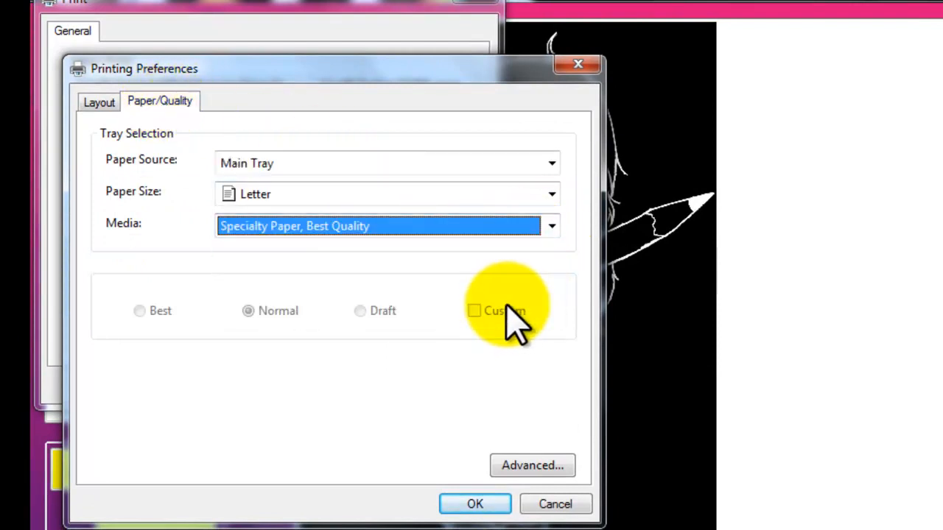
{"action": "left_click", "coordinate": [474, 503]}
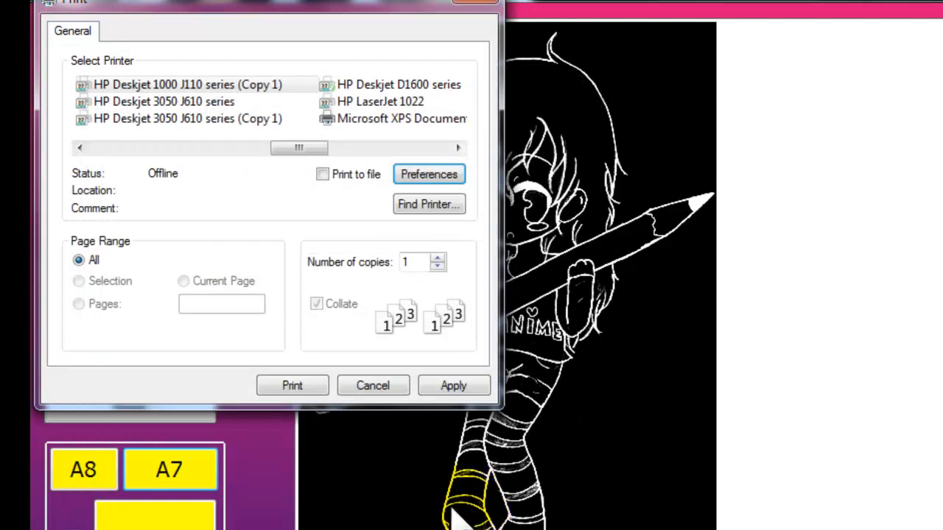
Step: Reopen the preferences of HP Deskjet 1000 J110 series (Copy 1) and confirm Specialty Paper, Best Quality as the media
{"action": "left_click", "coordinate": [147, 85]}
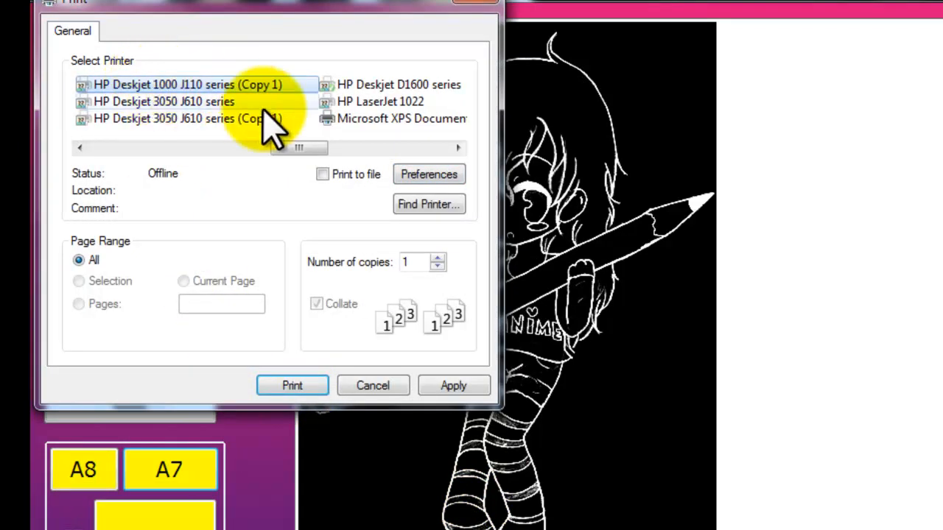
{"action": "left_click", "coordinate": [416, 177]}
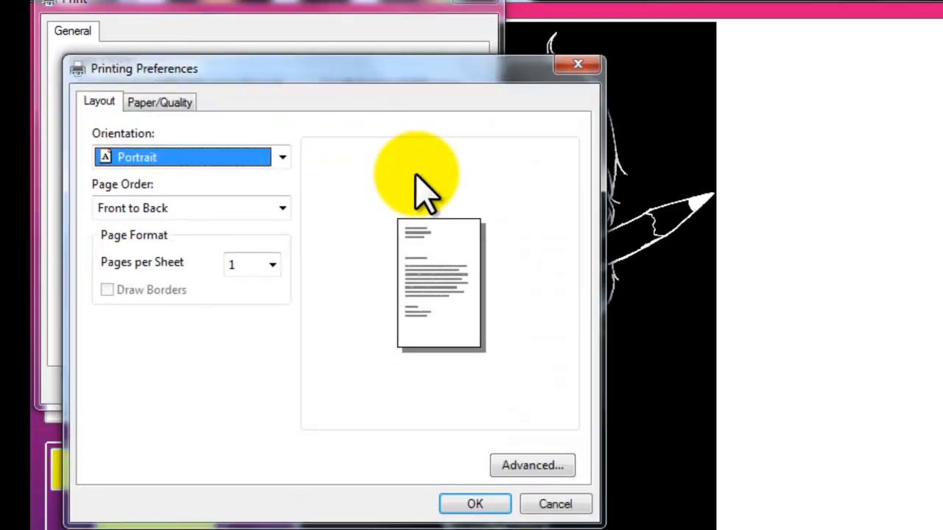
{"action": "left_click", "coordinate": [159, 104]}
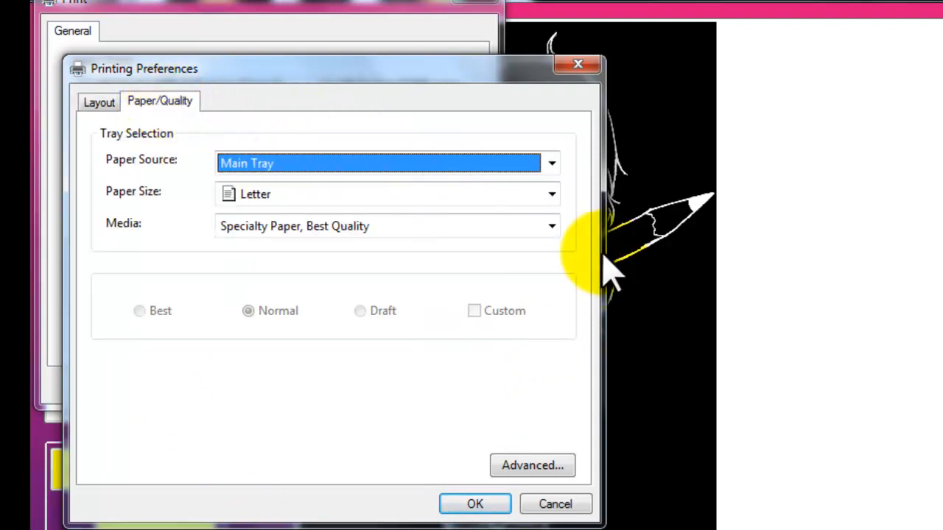
{"action": "left_click", "coordinate": [551, 227]}
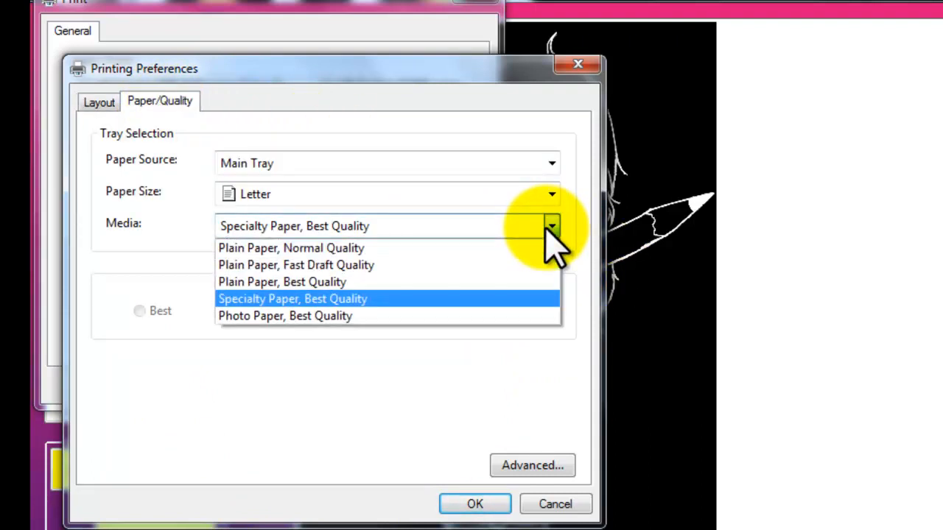
{"action": "left_click", "coordinate": [541, 313]}
{"action": "left_click", "coordinate": [473, 504]}
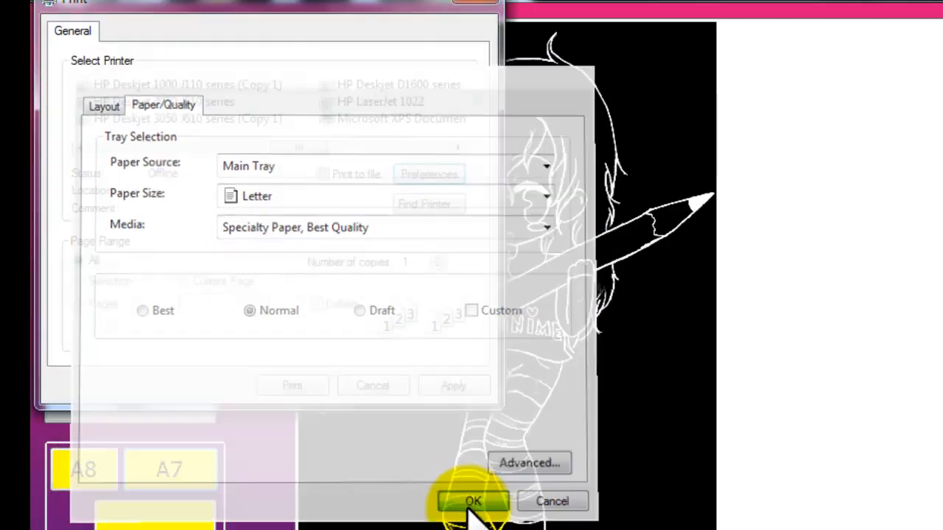
Step: Print one copy of the A7 negative on the selected printer
{"action": "left_click", "coordinate": [291, 389]}
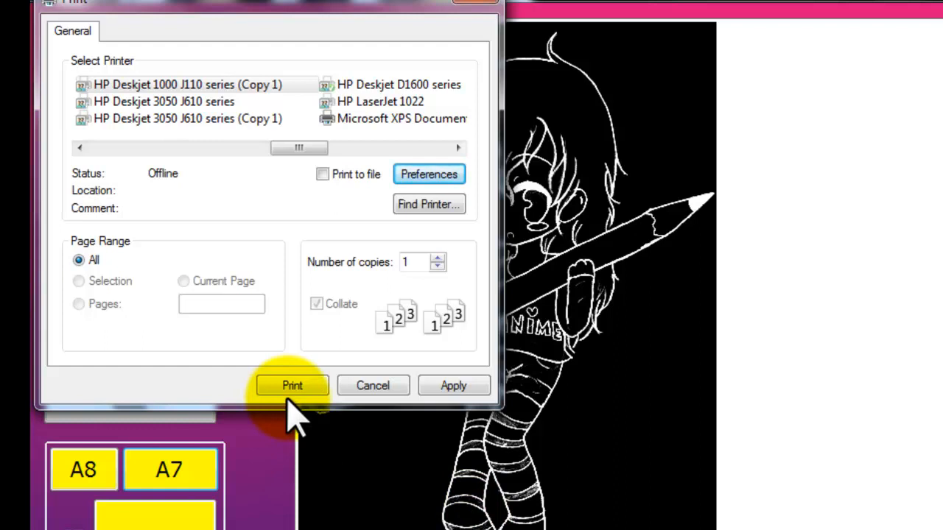
{"action": "left_click", "coordinate": [298, 388]}
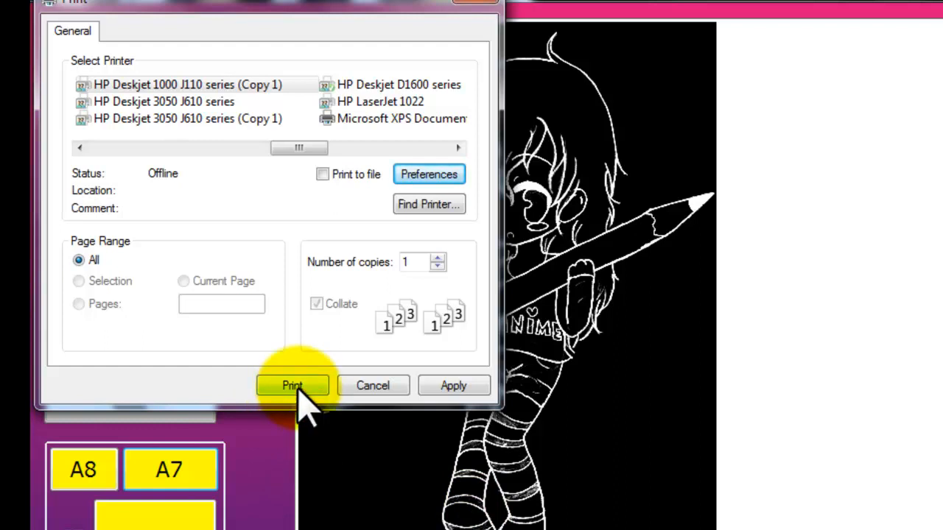
{"action": "left_click", "coordinate": [298, 388]}
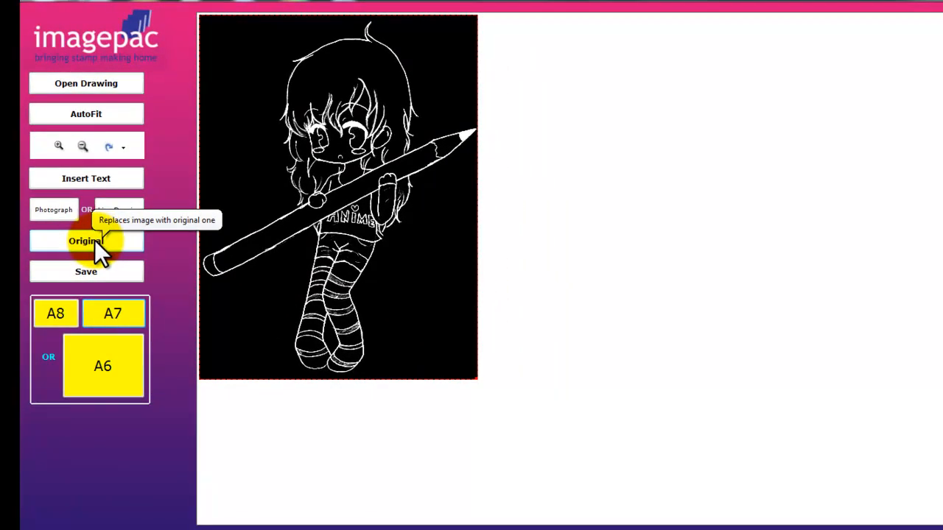
Step: Restore the original drawing and convert it again to a line-drawing negative with brightness 50 and contrast 9
{"action": "left_click", "coordinate": [96, 239]}
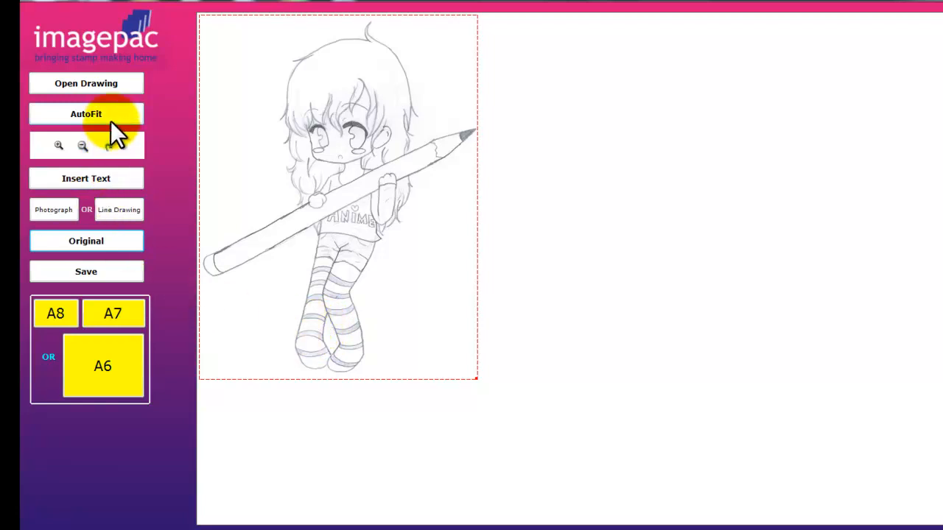
{"action": "left_click", "coordinate": [113, 207]}
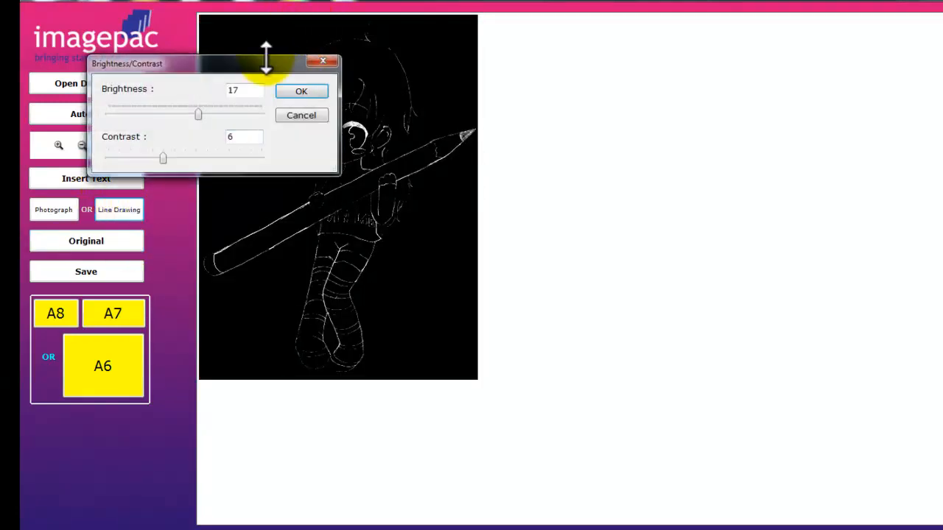
{"action": "left_click_drag", "start_coordinate": [263, 66], "coordinate": [724, 56]}
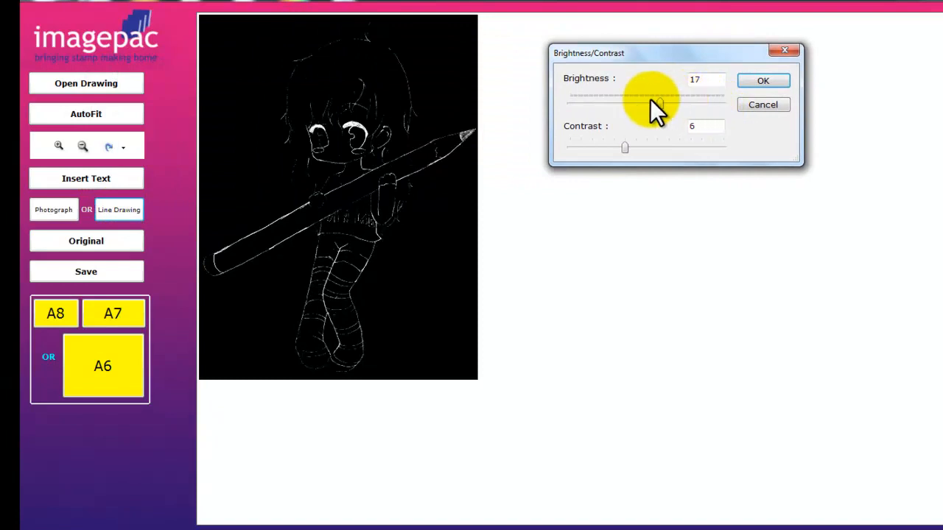
{"action": "left_click_drag", "start_coordinate": [663, 104], "coordinate": [684, 104]}
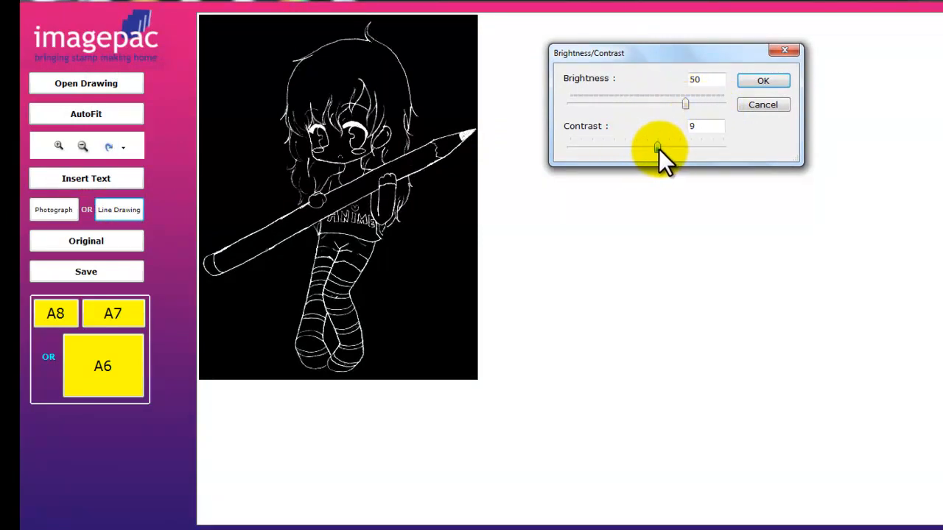
{"action": "left_click", "coordinate": [766, 79]}
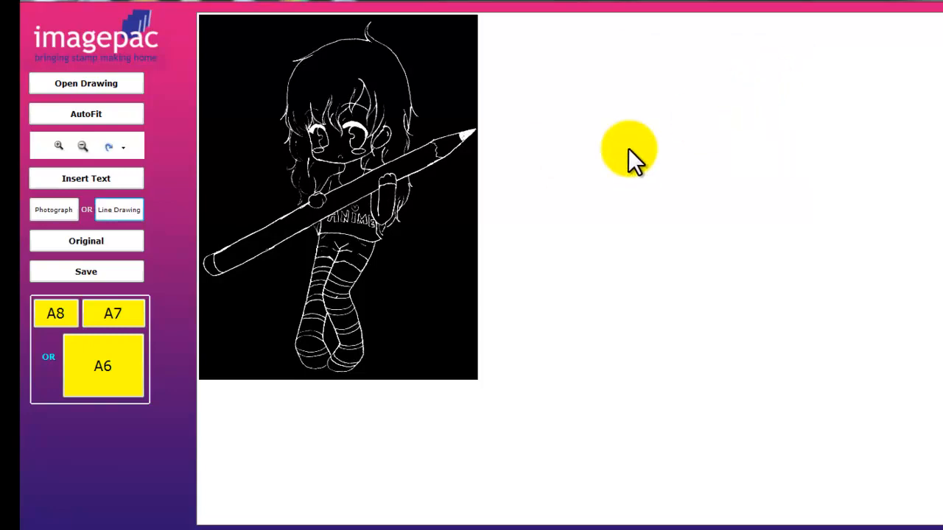
Step: Save the negative as a JPG file named negative in the Stampmaker Day folder and dismiss the save notice
{"action": "left_click", "coordinate": [93, 270]}
{"action": "left_click", "coordinate": [160, 418]}
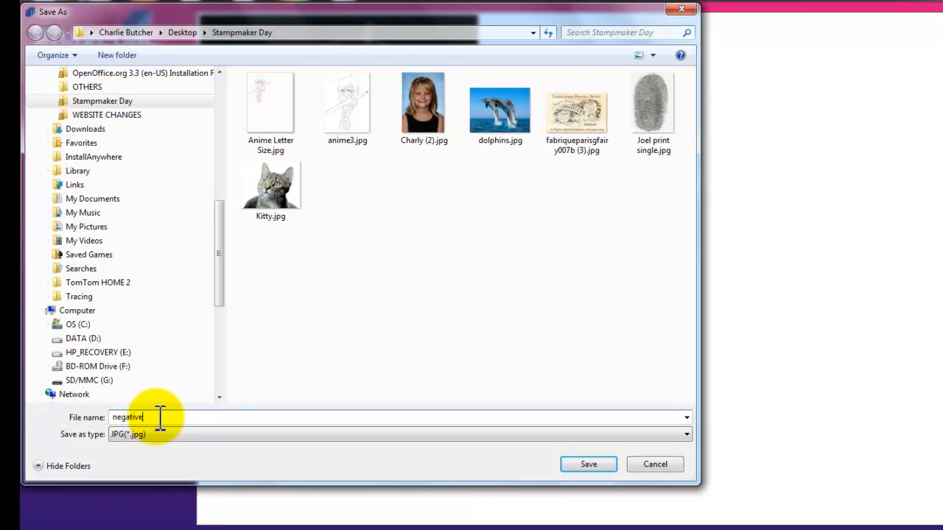
{"action": "left_click", "coordinate": [598, 465]}
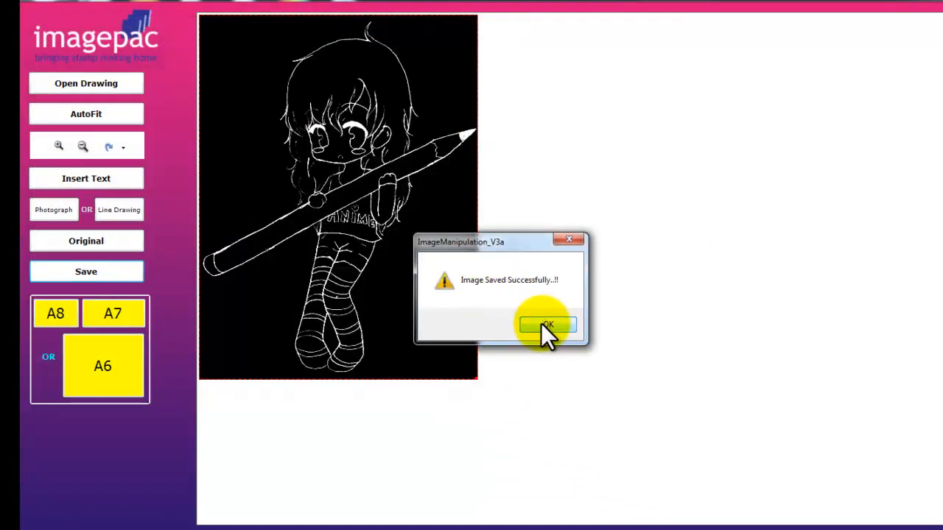
{"action": "left_click", "coordinate": [542, 324]}
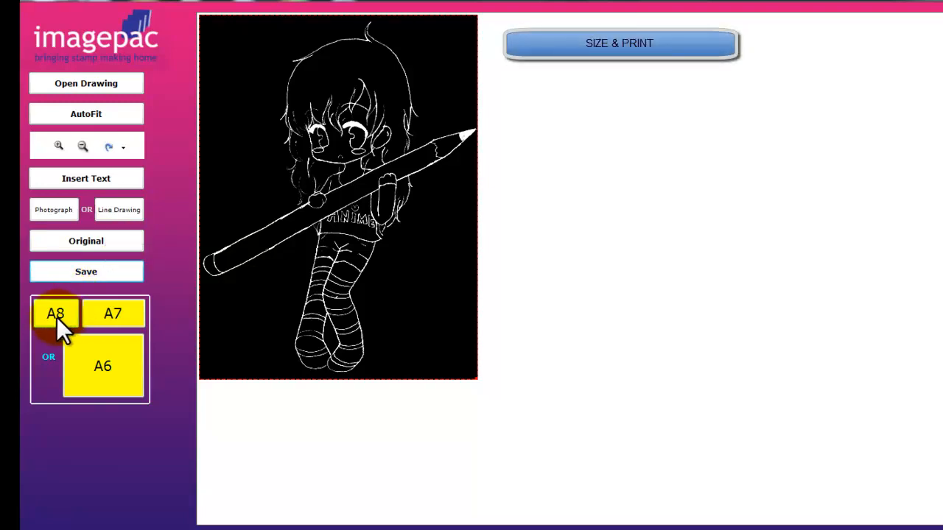
{"action": "left_click", "coordinate": [111, 311]}
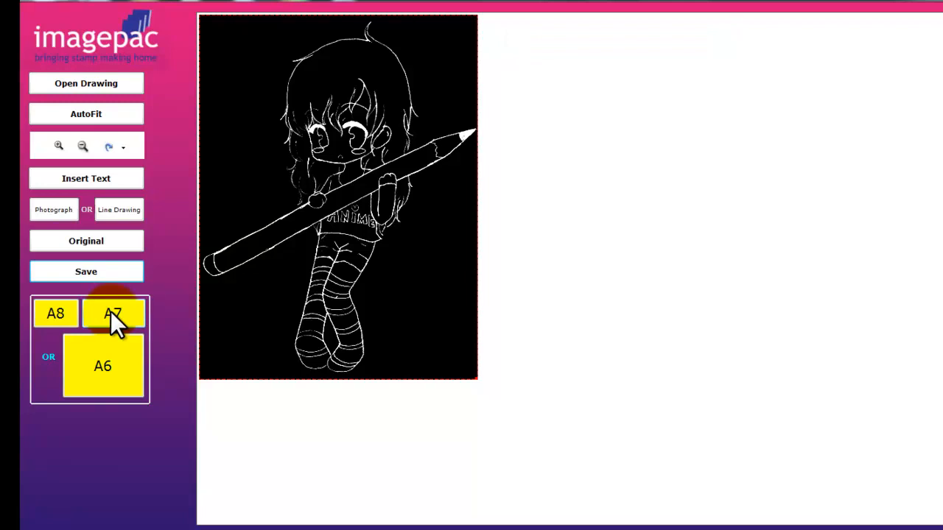